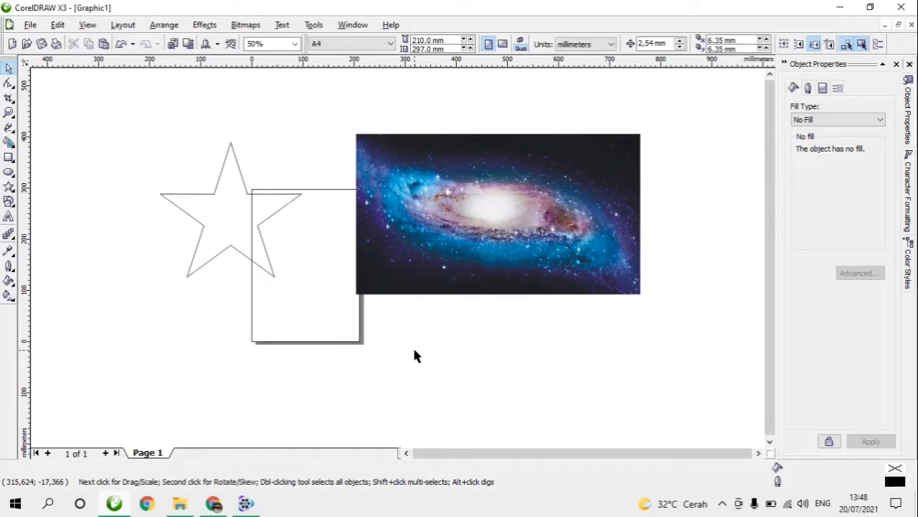
{"action": "left_click", "coordinate": [455, 261]}
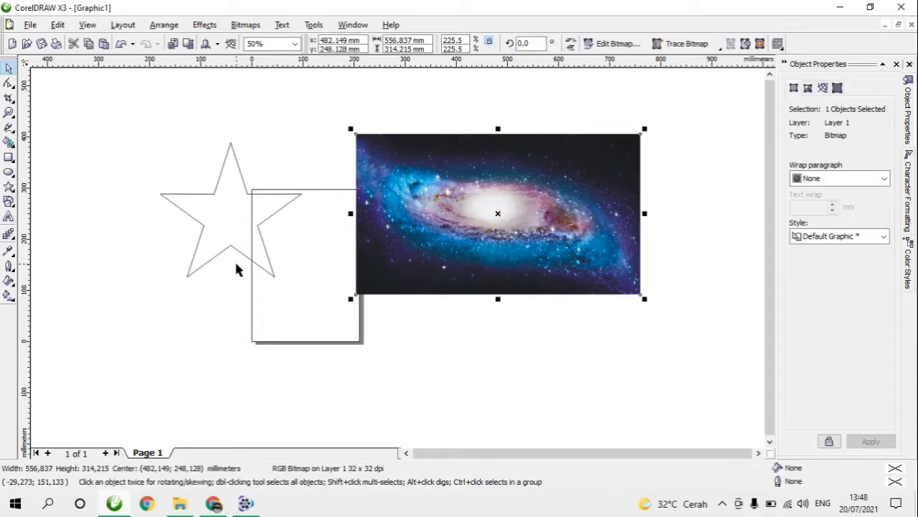
{"action": "left_click", "coordinate": [225, 231]}
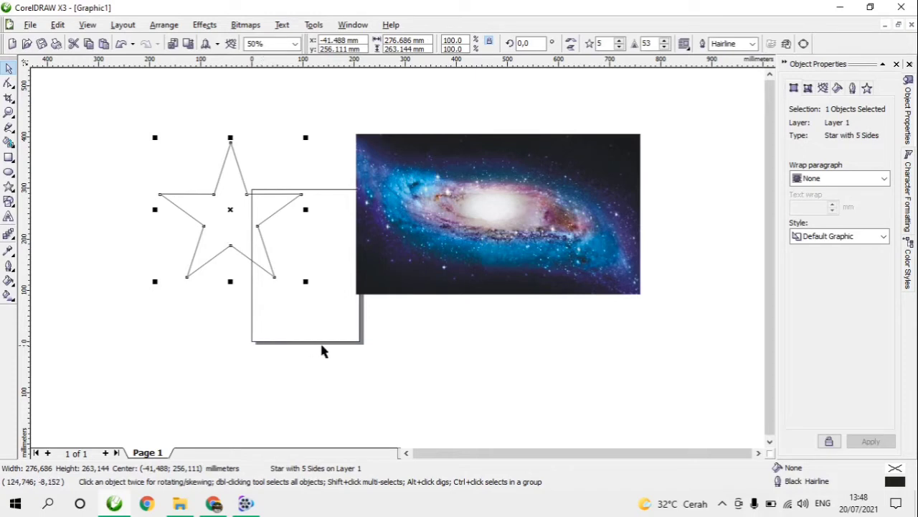
{"action": "left_click", "coordinate": [407, 345]}
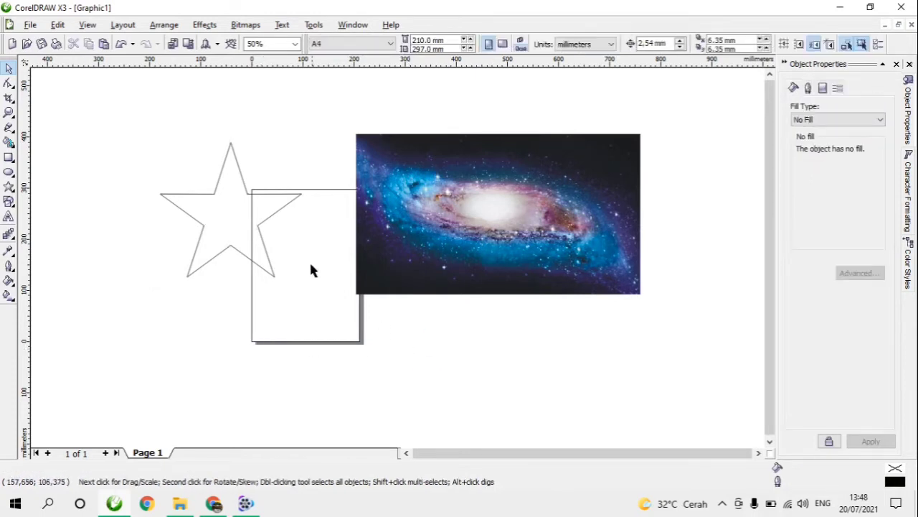
{"action": "left_click", "coordinate": [448, 237]}
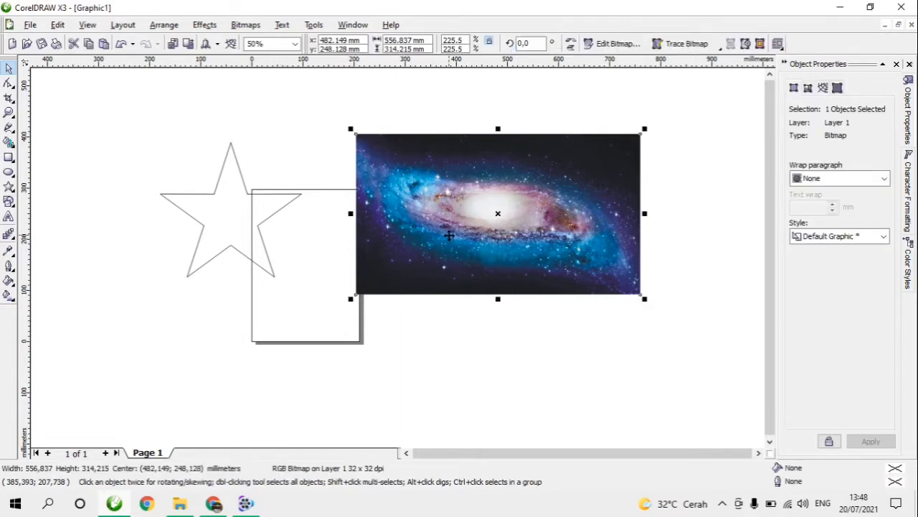
{"action": "left_click", "coordinate": [262, 219]}
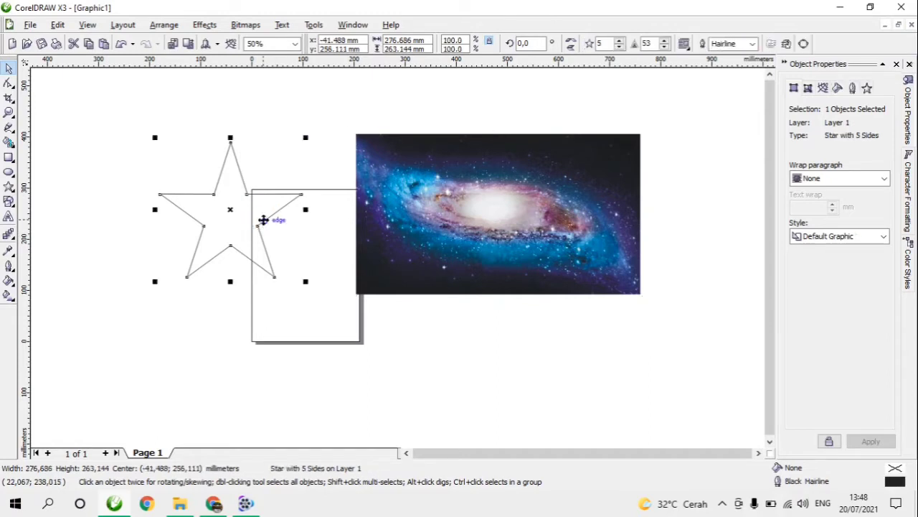
{"action": "left_click", "coordinate": [388, 306]}
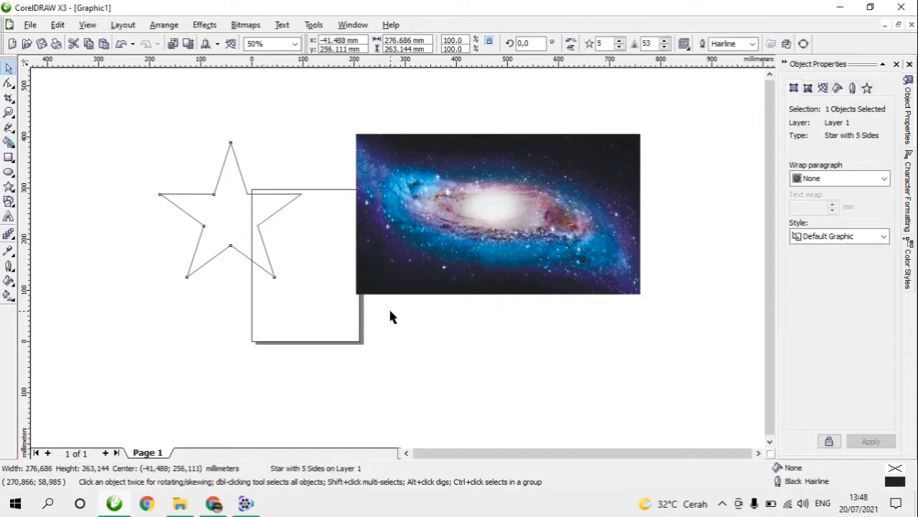
{"action": "left_click", "coordinate": [231, 286]}
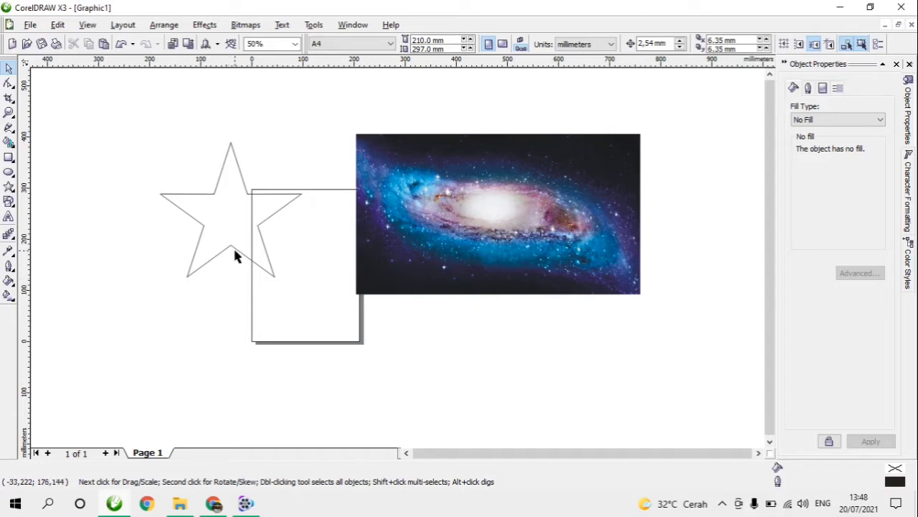
Select the star and the galaxy image together and align their centres both horizontally and vertically.
{"action": "left_click", "coordinate": [235, 250]}
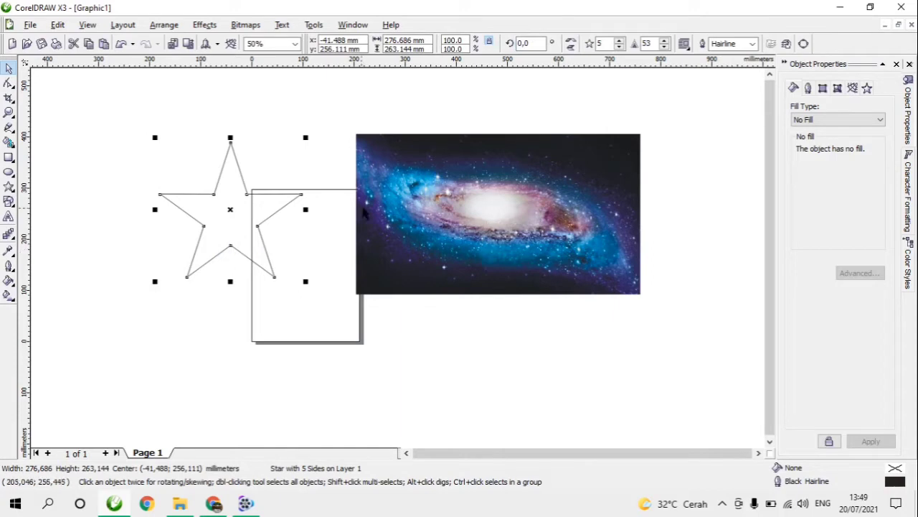
{"action": "left_click", "coordinate": [506, 226], "text": "shift"}
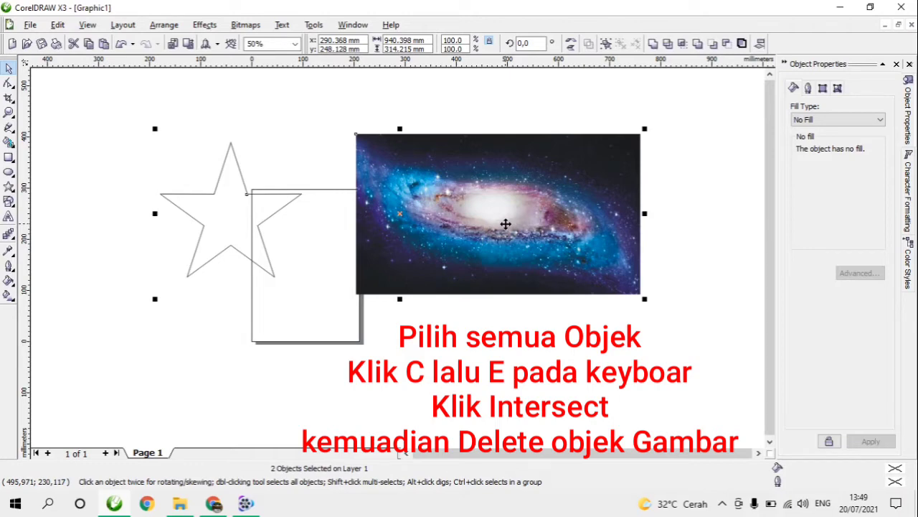
{"action": "key", "text": "c"}
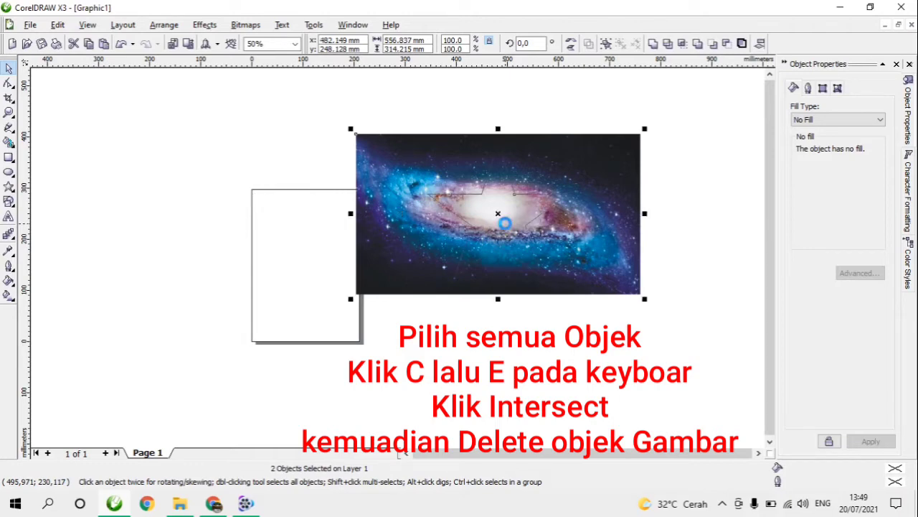
{"action": "key", "text": "e"}
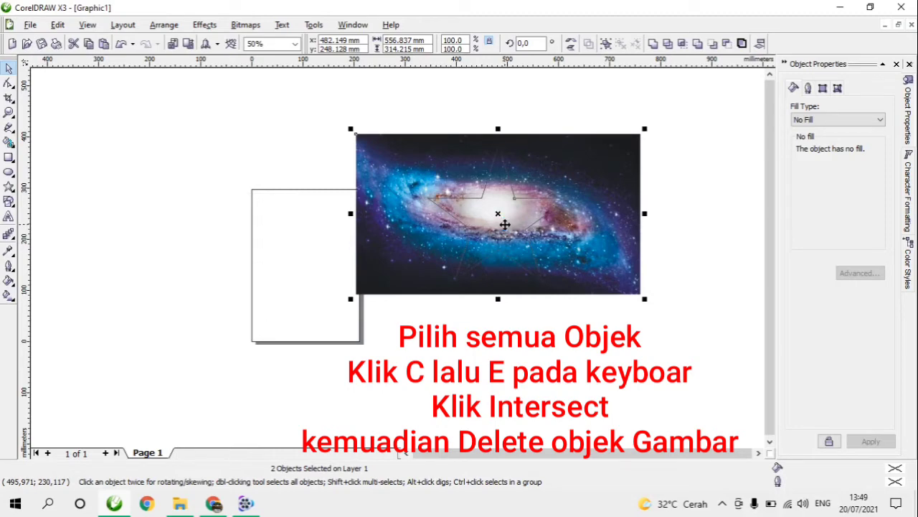
Intersect the star with the galaxy image and delete the original rectangular image, keeping the star-shaped cutout.
{"action": "left_click", "coordinate": [684, 45]}
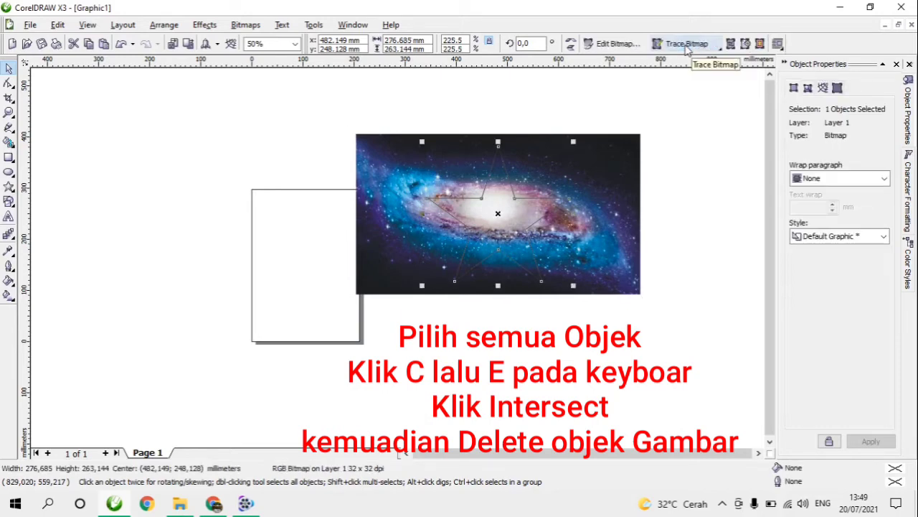
{"action": "left_click", "coordinate": [648, 150]}
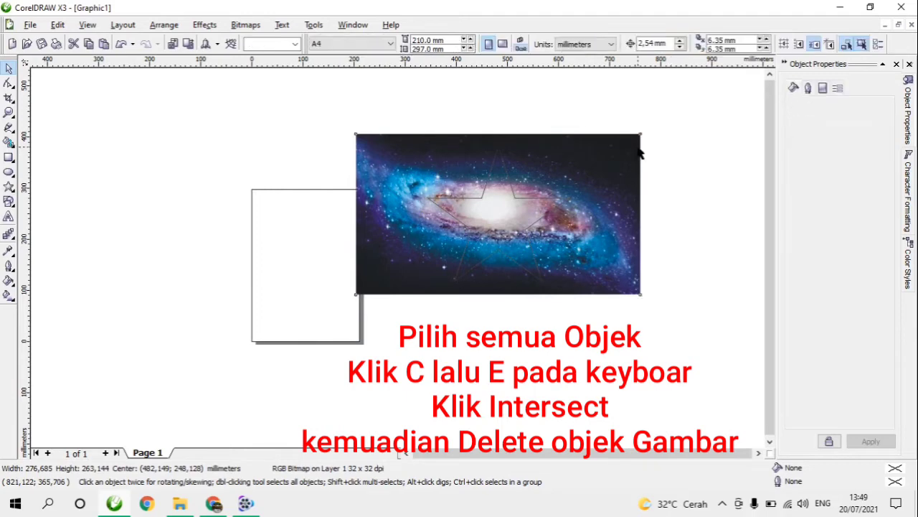
{"action": "left_click", "coordinate": [639, 150]}
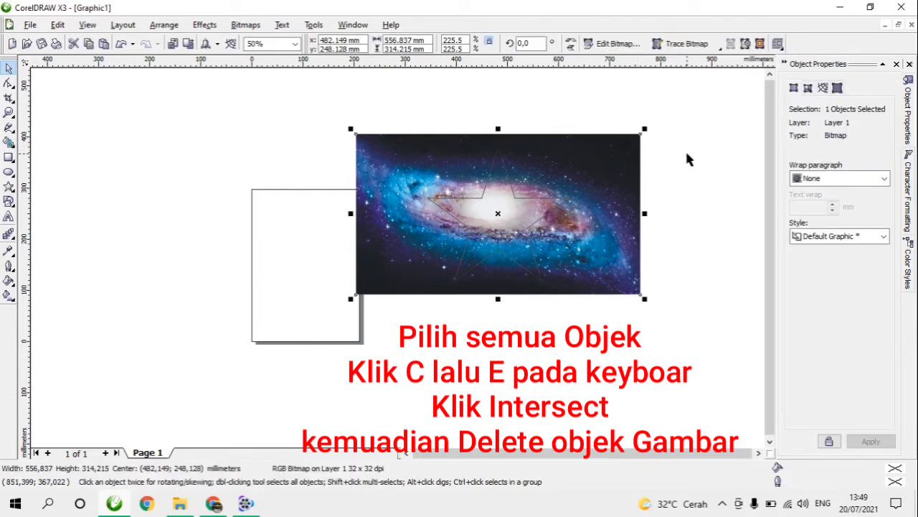
{"action": "key", "text": "Delete"}
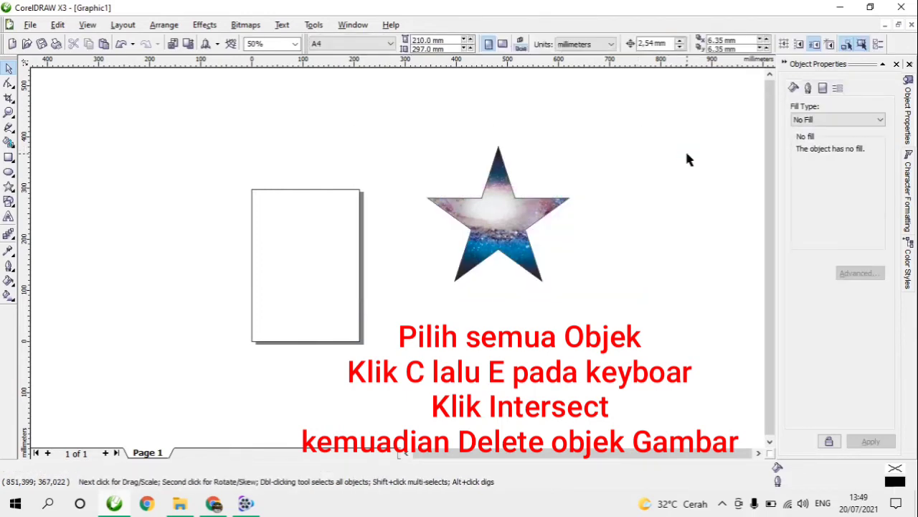
Undo the image deletion, the intersection, the centre alignments and the star's previous move.
{"action": "left_click", "coordinate": [506, 226]}
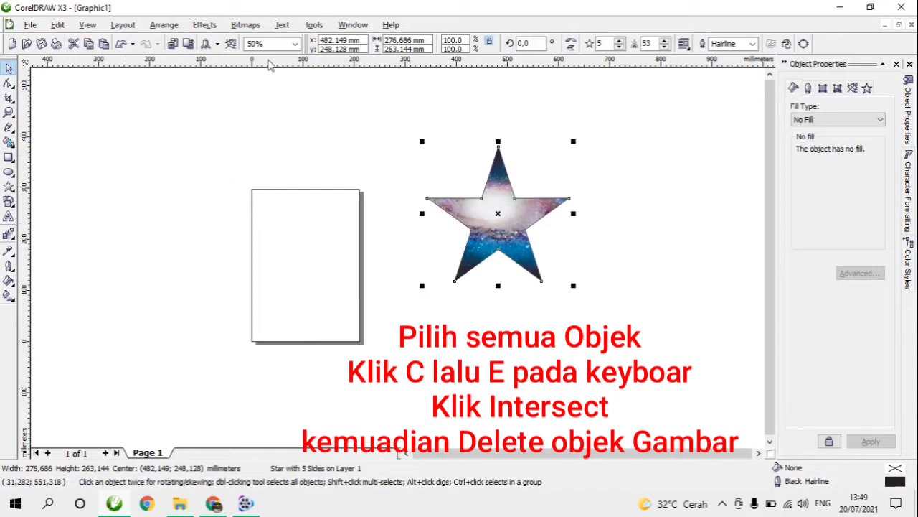
{"action": "left_click", "coordinate": [122, 45]}
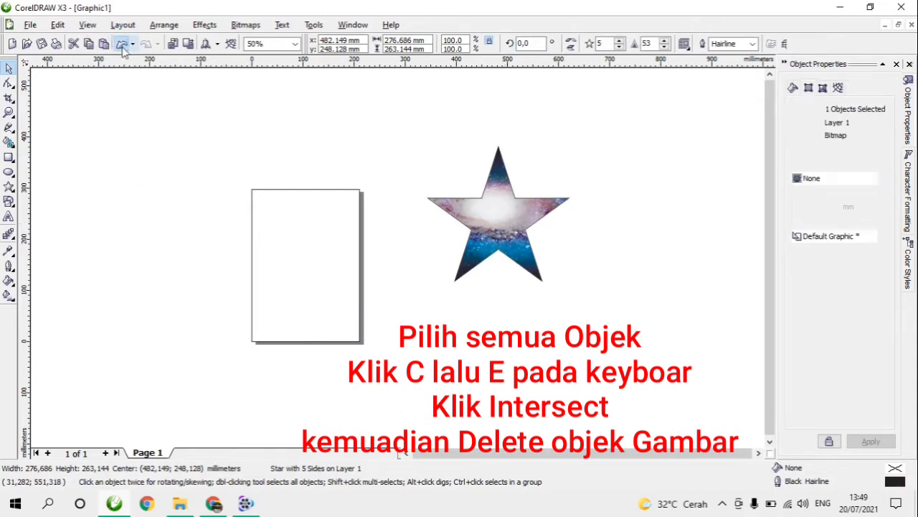
{"action": "left_click", "coordinate": [122, 45]}
{"action": "left_click", "coordinate": [122, 44]}
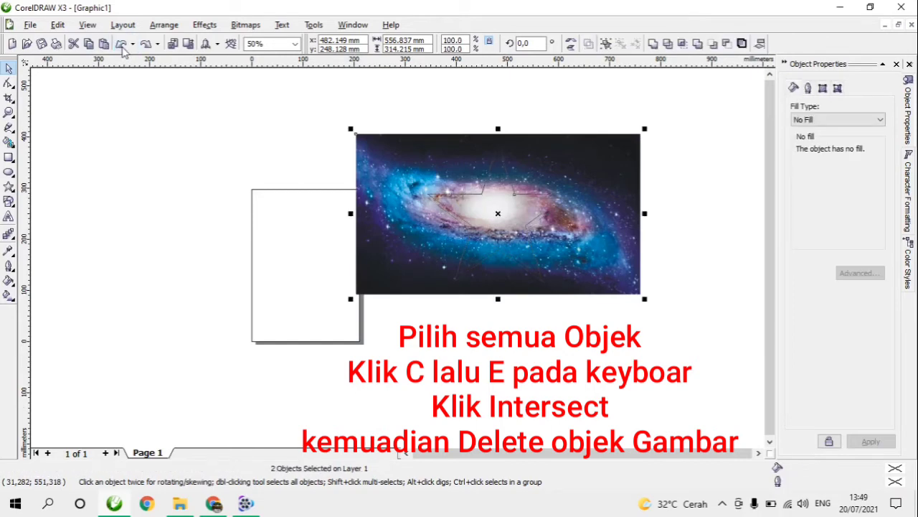
{"action": "left_click", "coordinate": [122, 44]}
{"action": "left_click", "coordinate": [122, 45]}
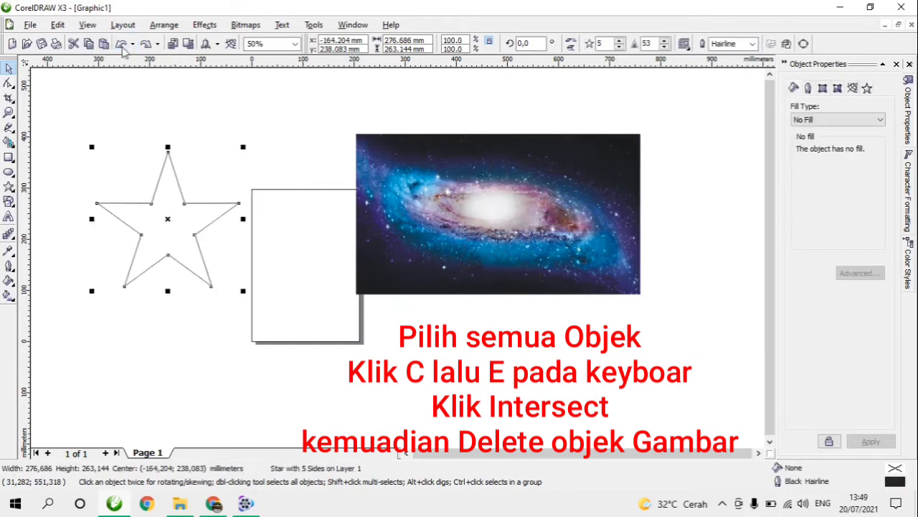
Move the empty star right by about 138 mm so that it overlaps the page's left edge.
{"action": "left_click", "coordinate": [402, 396]}
{"action": "left_click", "coordinate": [167, 244]}
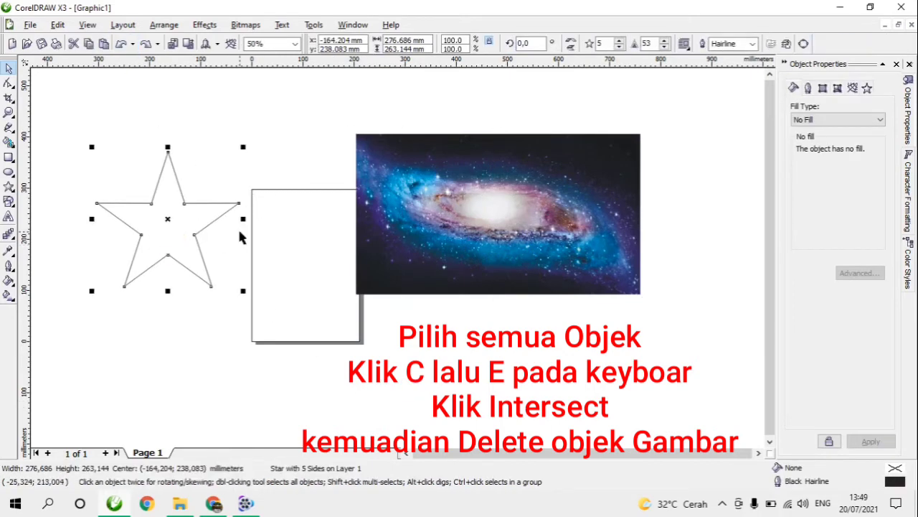
{"action": "left_click", "coordinate": [167, 192]}
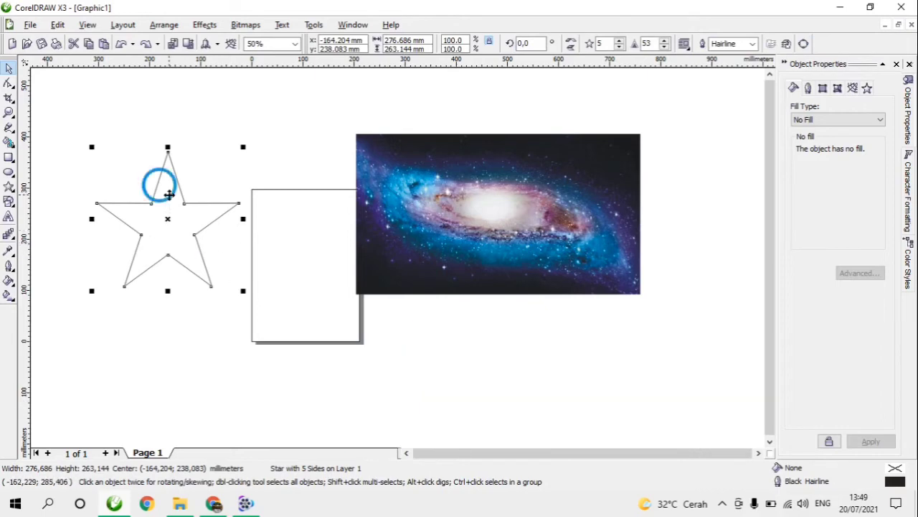
{"action": "left_click_drag", "start_coordinate": [168, 194], "coordinate": [240, 191]}
{"action": "left_click", "coordinate": [324, 322]}
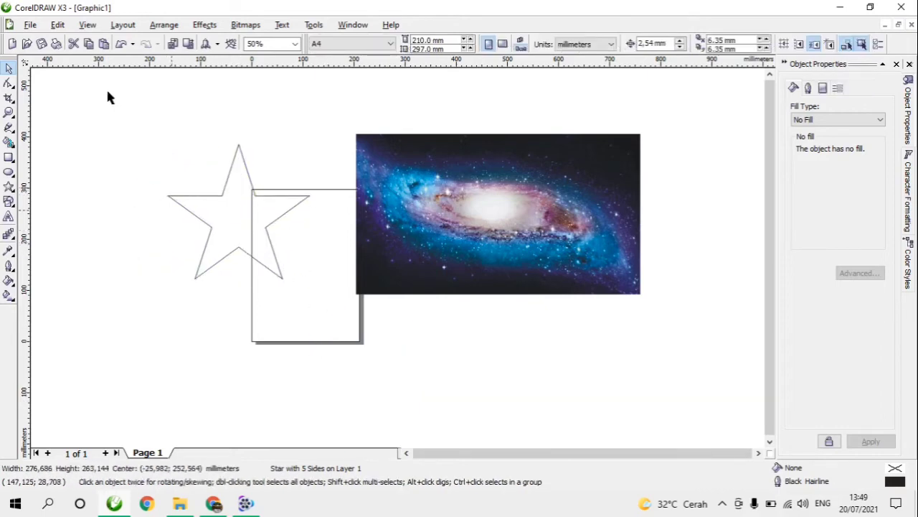
Select both the star and the galaxy image, align their centres and intersect them.
{"action": "left_click_drag", "start_coordinate": [107, 97], "coordinate": [746, 334]}
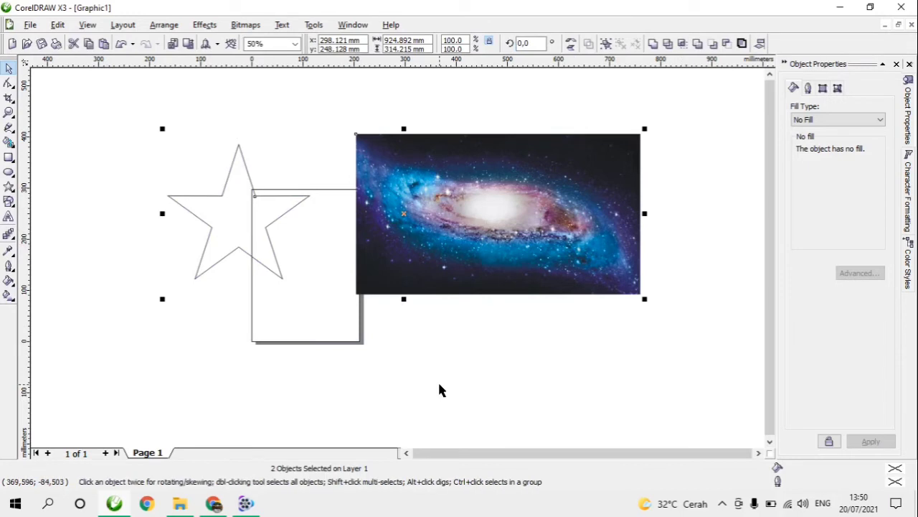
{"action": "key", "text": "c"}
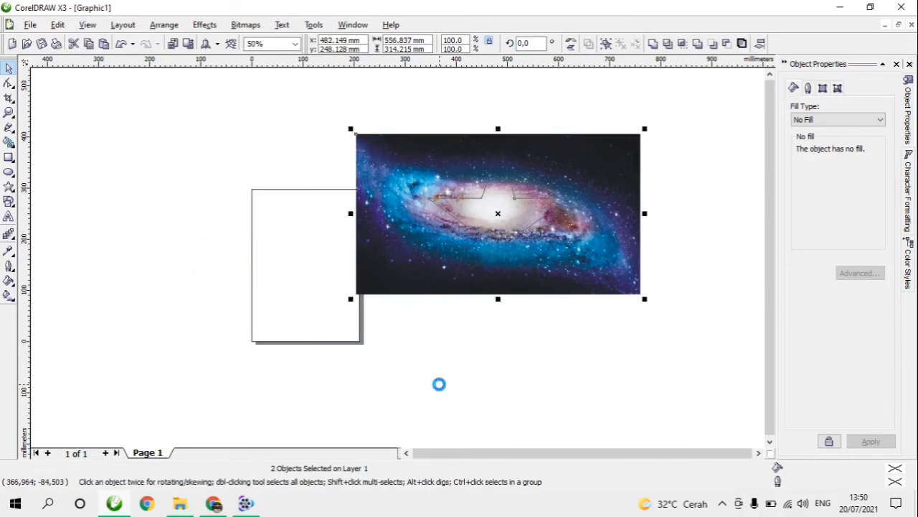
{"action": "left_click", "coordinate": [683, 45]}
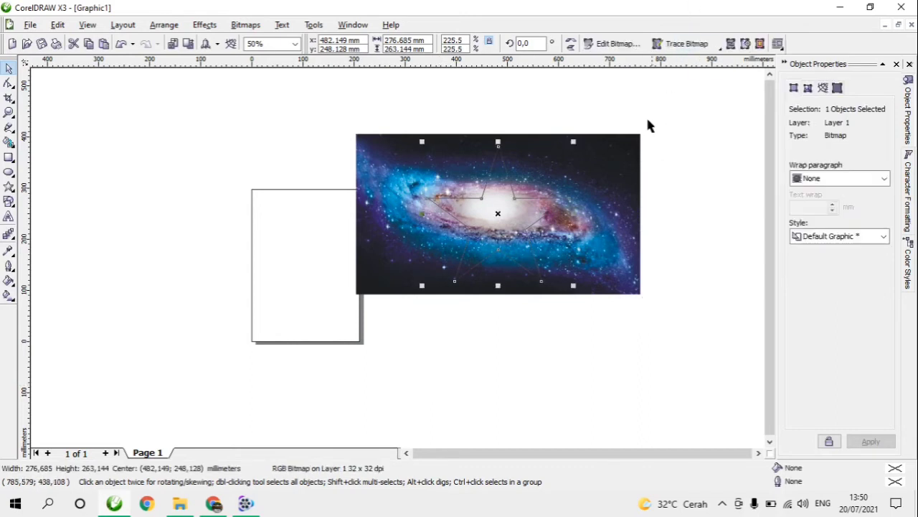
{"action": "left_click", "coordinate": [673, 155]}
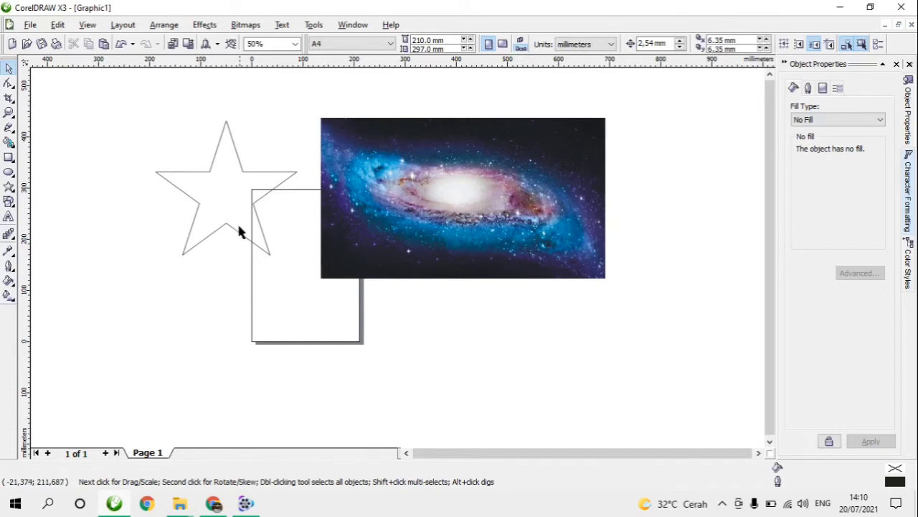
{"action": "left_click", "coordinate": [375, 209]}
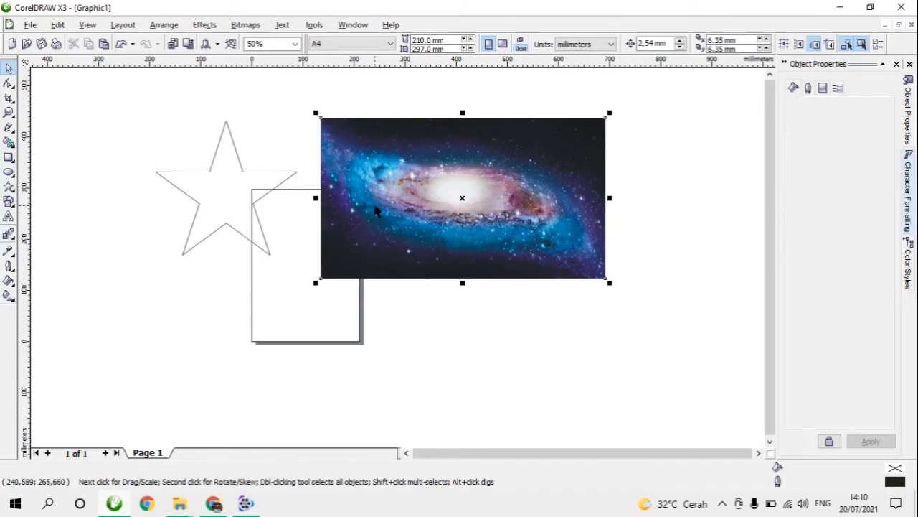
{"action": "left_click", "coordinate": [234, 215]}
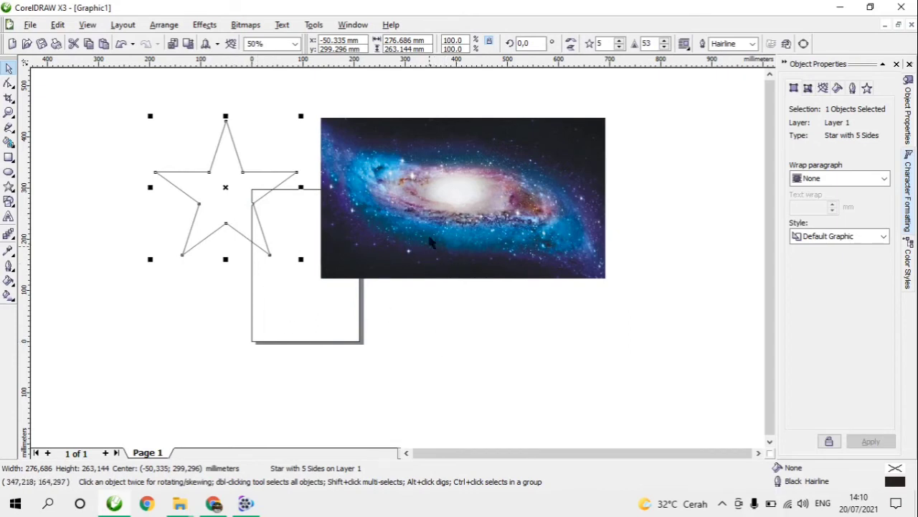
{"action": "left_click", "coordinate": [342, 359]}
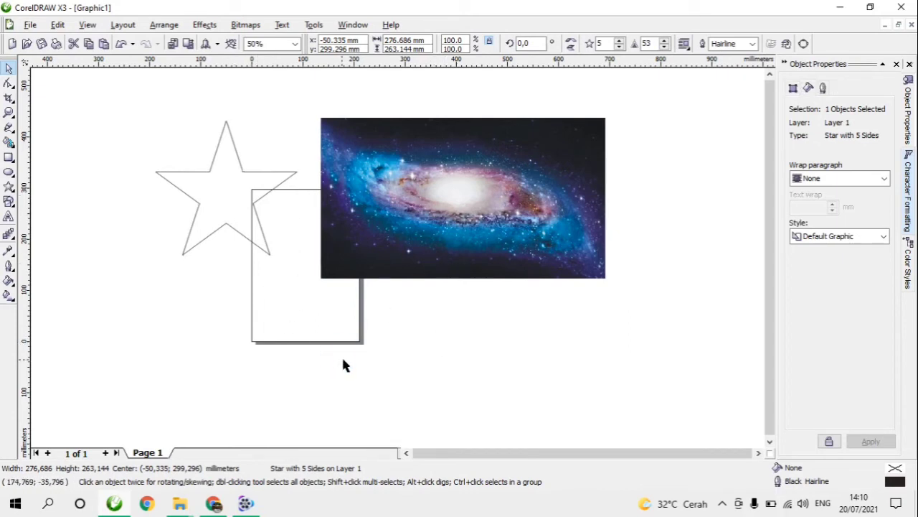
{"action": "left_click", "coordinate": [242, 205]}
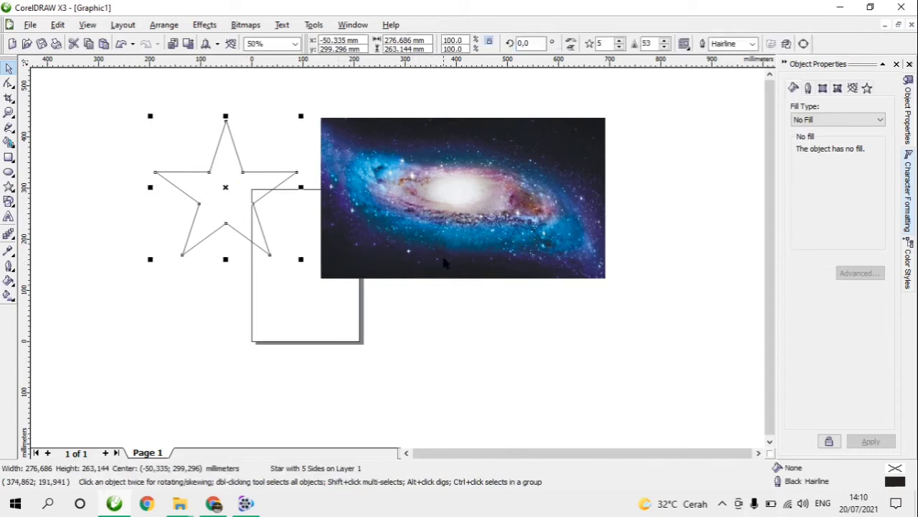
{"action": "left_click", "coordinate": [416, 350]}
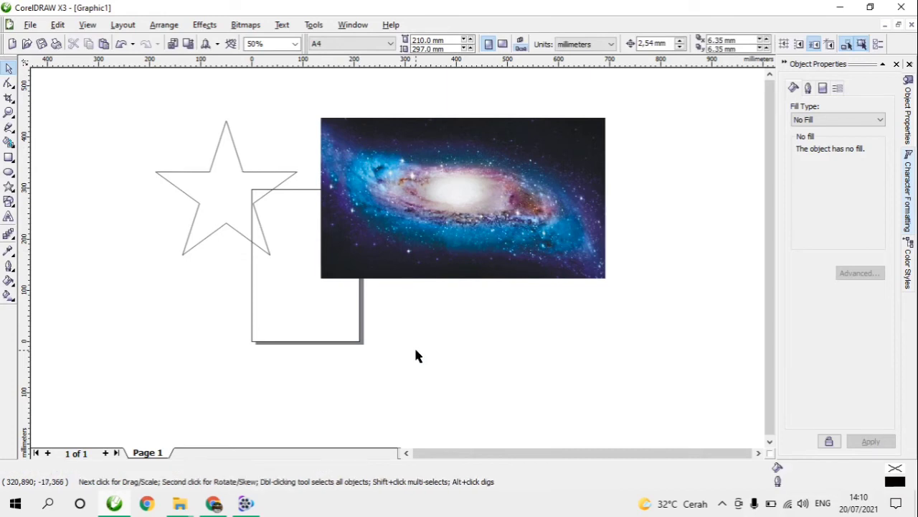
Move the star onto the left half of the galaxy image, centred at about X 279 mm, Y 286 mm.
{"action": "left_click", "coordinate": [241, 205]}
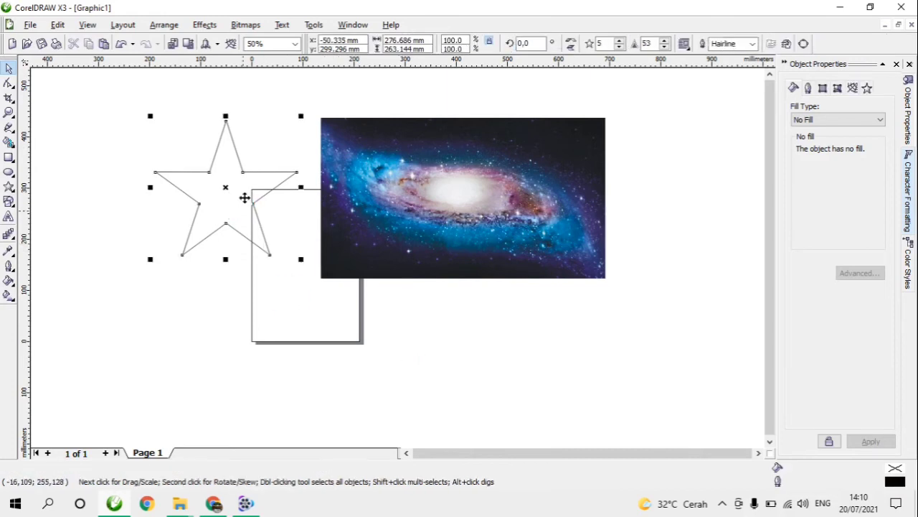
{"action": "left_click_drag", "start_coordinate": [244, 197], "coordinate": [412, 204]}
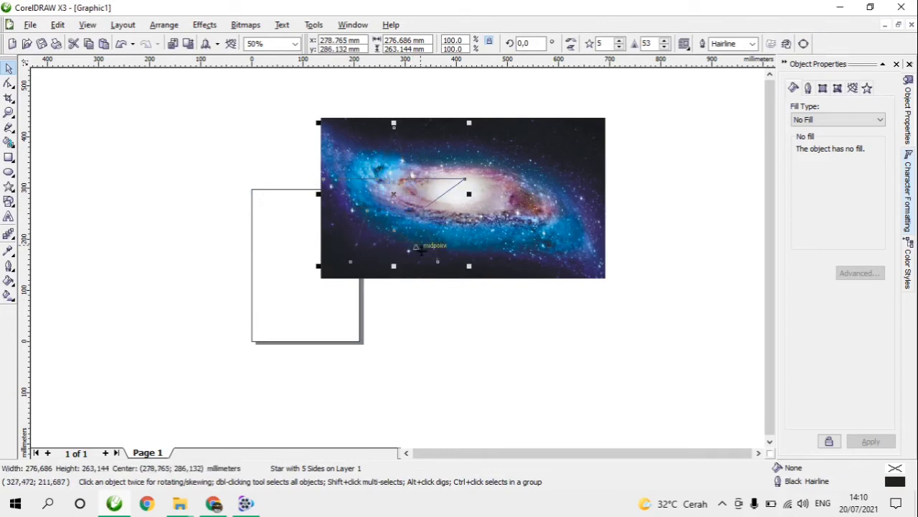
{"action": "left_click", "coordinate": [430, 301]}
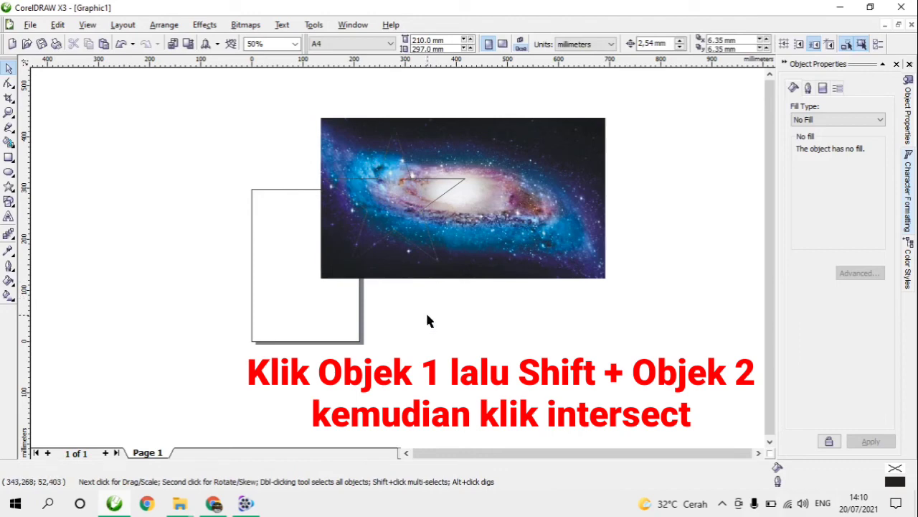
Select both the star and the galaxy image and intersect them without changing their alignment.
{"action": "left_click", "coordinate": [399, 235]}
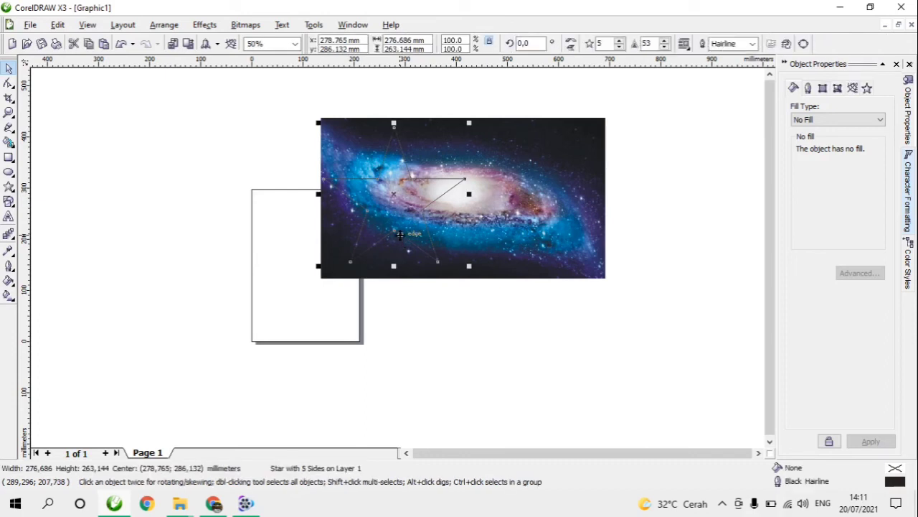
{"action": "left_click", "coordinate": [594, 159], "text": "shift"}
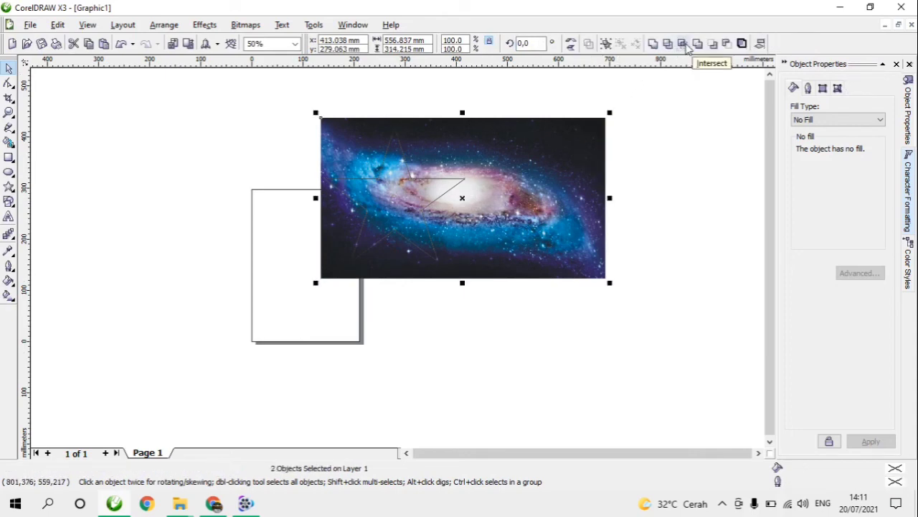
{"action": "left_click", "coordinate": [685, 46]}
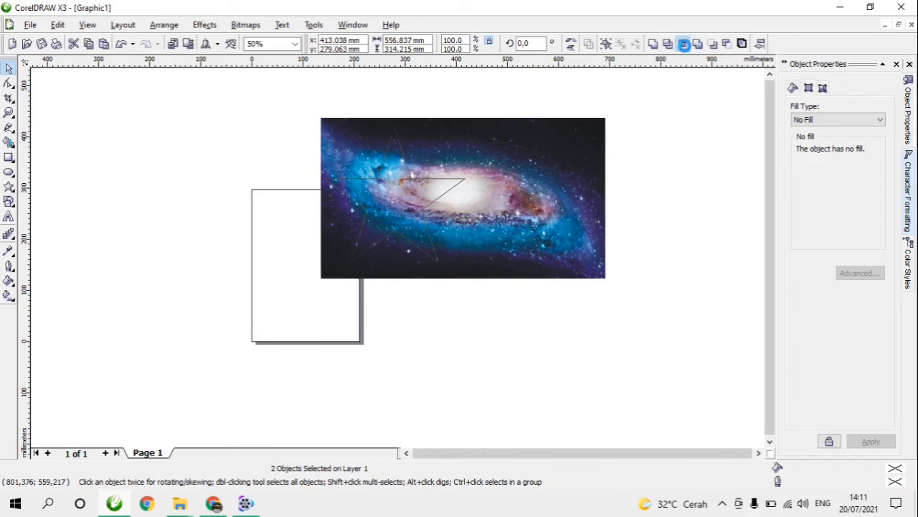
Move the original galaxy image clear of the star-shaped crop, centred at about X 513 mm, Y -18 mm, and delete it.
{"action": "left_click", "coordinate": [581, 149]}
{"action": "left_click_drag", "start_coordinate": [580, 149], "coordinate": [586, 320]}
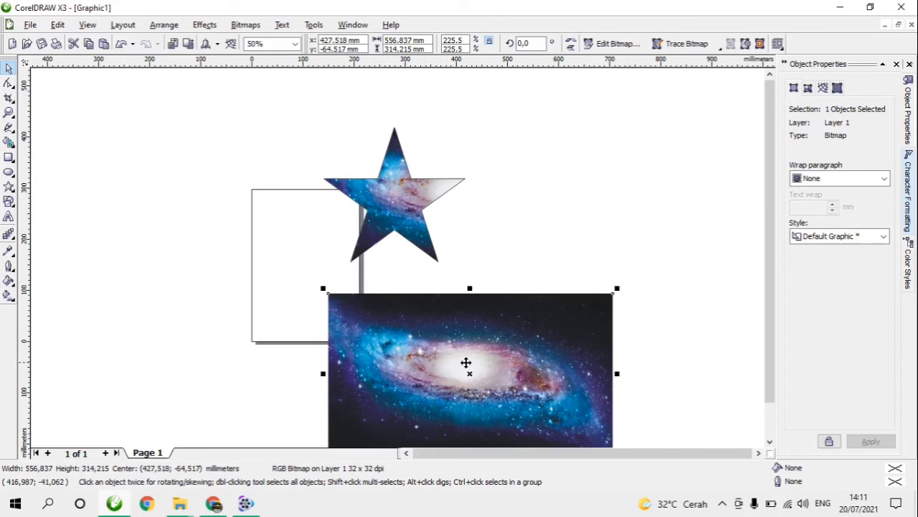
{"action": "left_click_drag", "start_coordinate": [466, 366], "coordinate": [500, 326]}
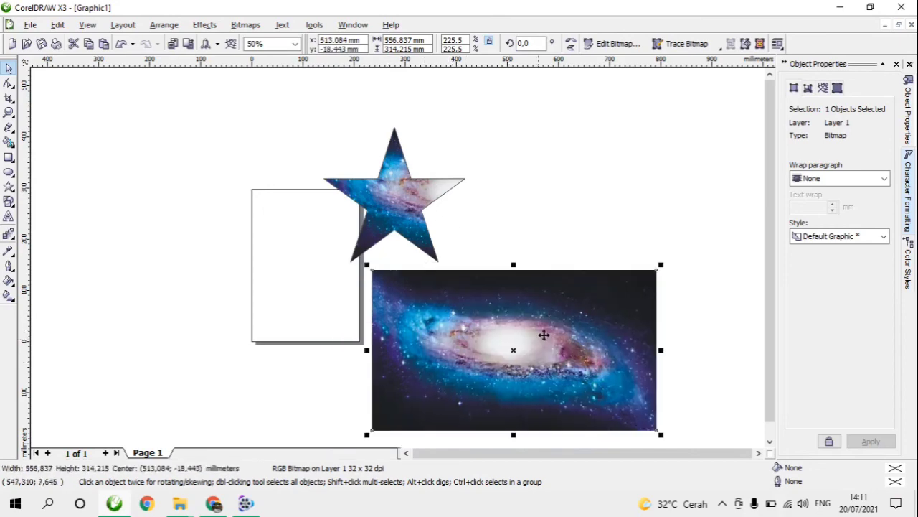
{"action": "left_click", "coordinate": [607, 312]}
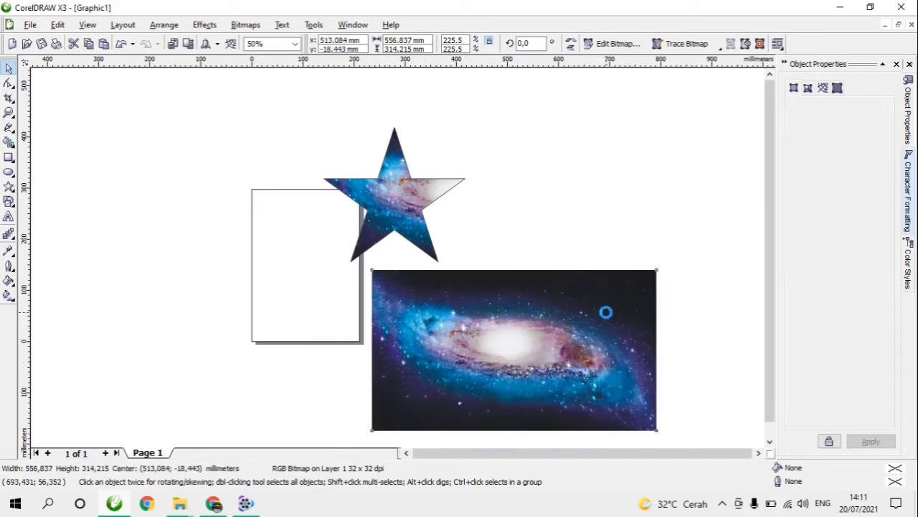
{"action": "key", "text": "Delete"}
{"action": "left_click", "coordinate": [392, 213]}
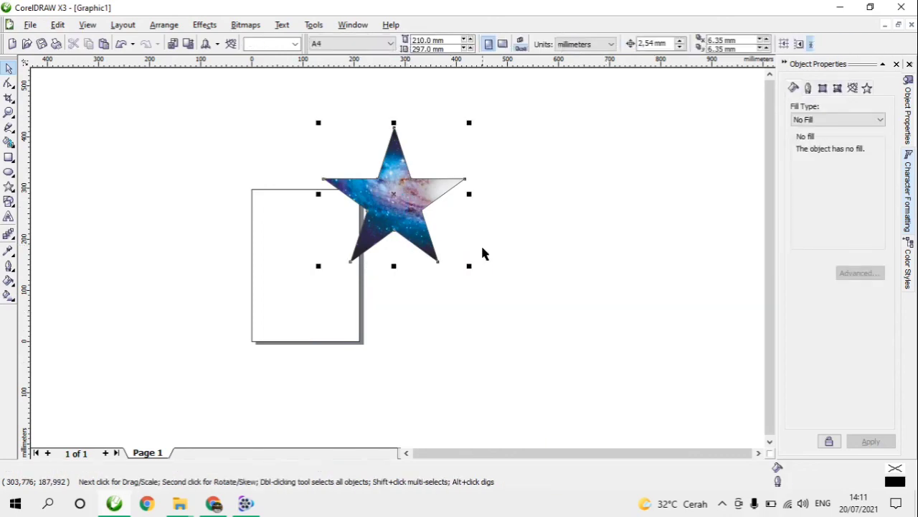